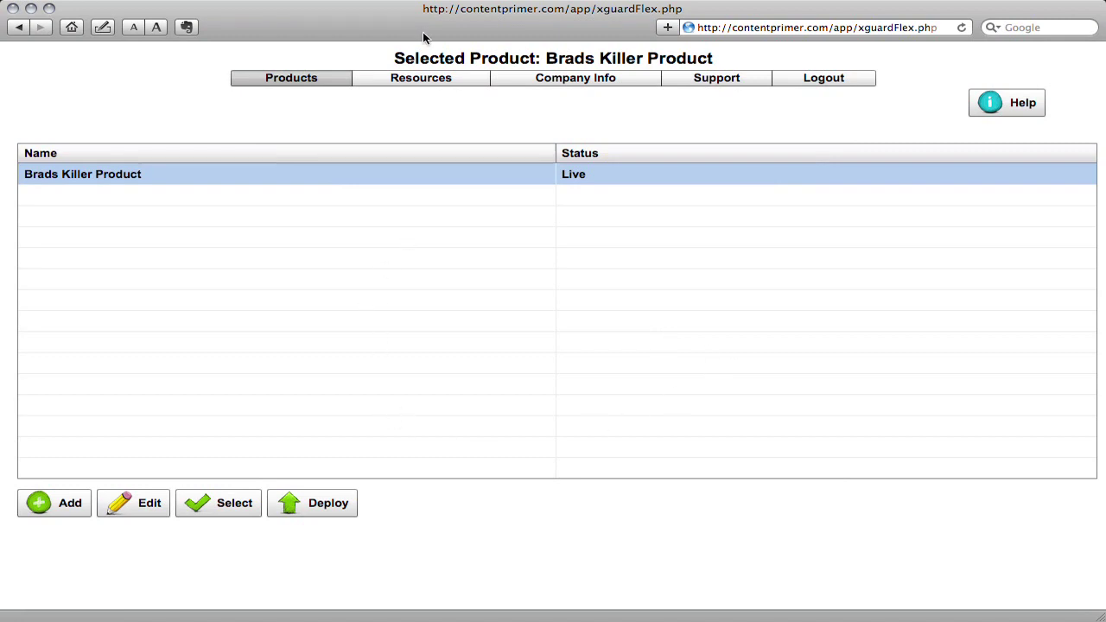
Step: Look over the resources list and the company information page, and return to the product list
click(441, 79)
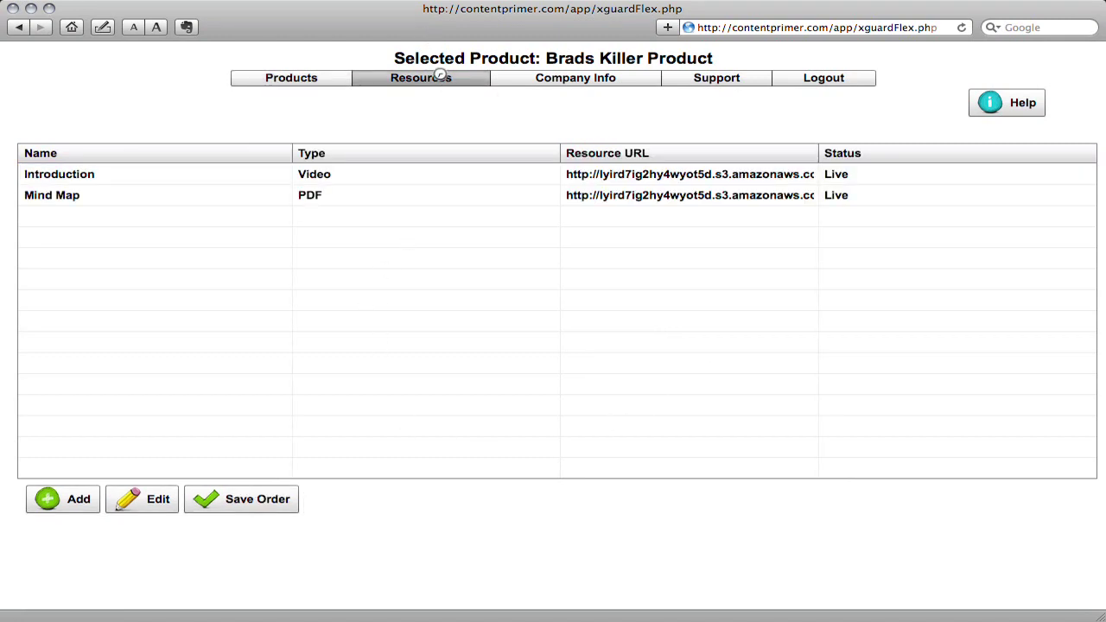
click(575, 82)
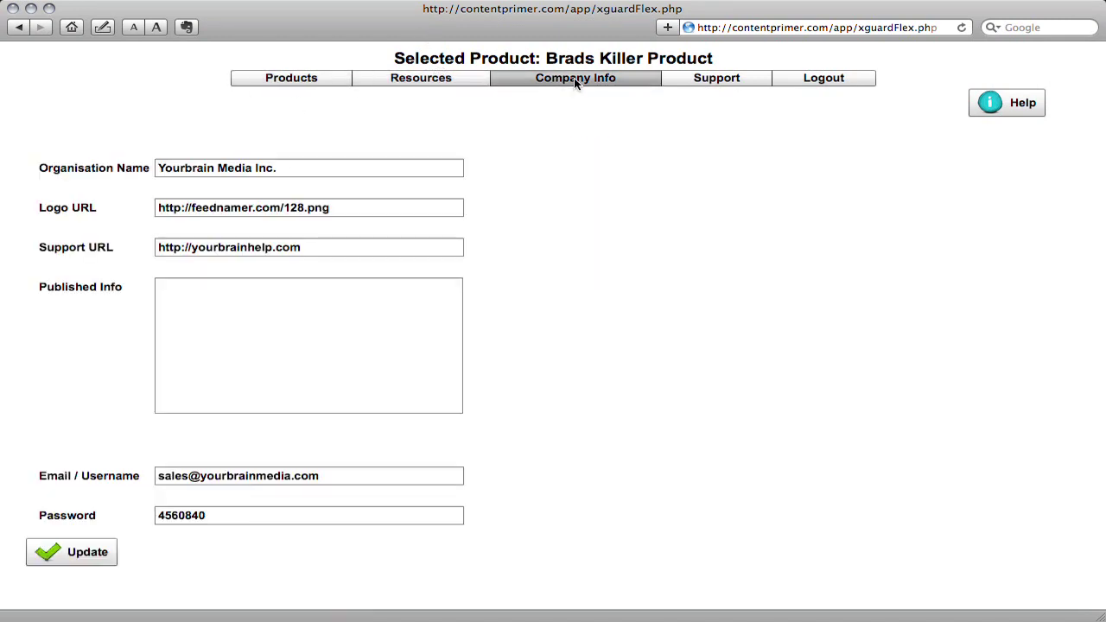
click(455, 78)
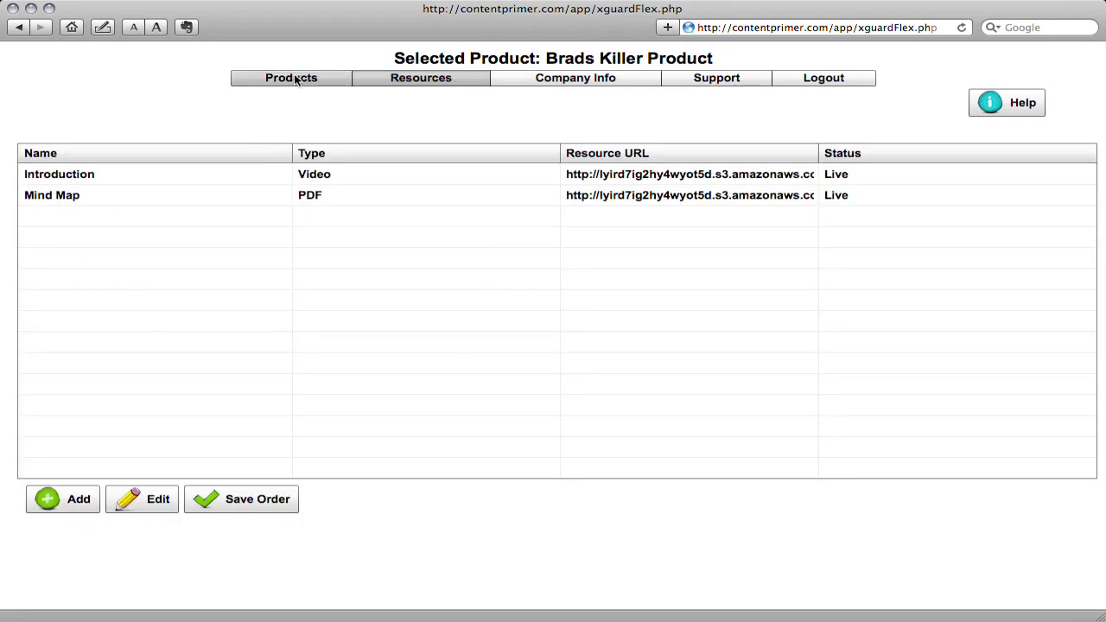
click(295, 79)
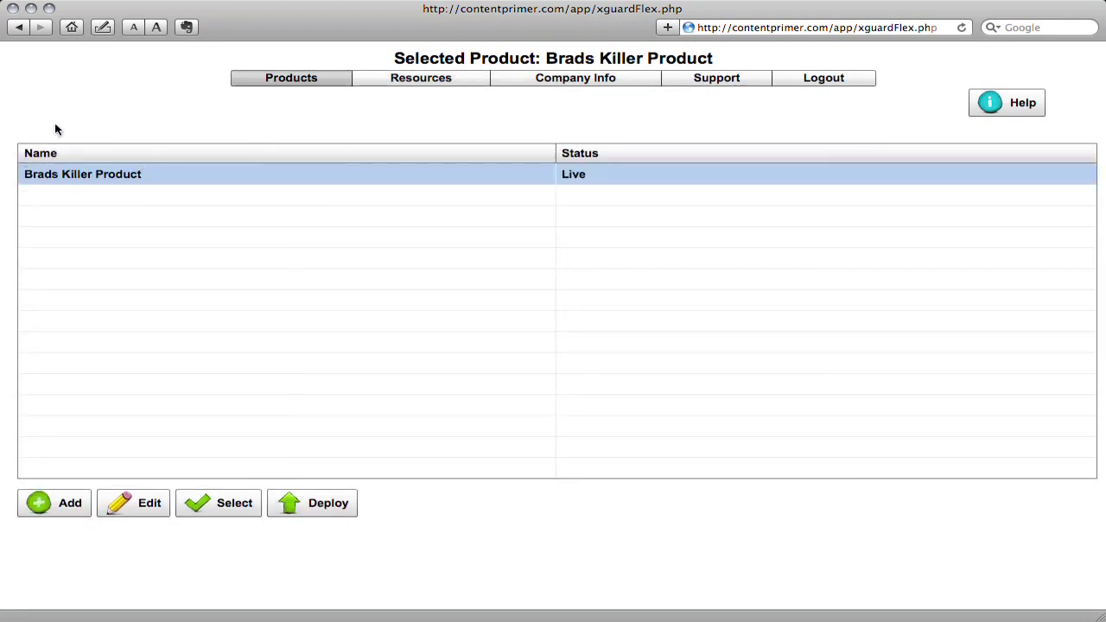
Step: Add a product named "I'm Awesome" with status Setup and save it
click(51, 508)
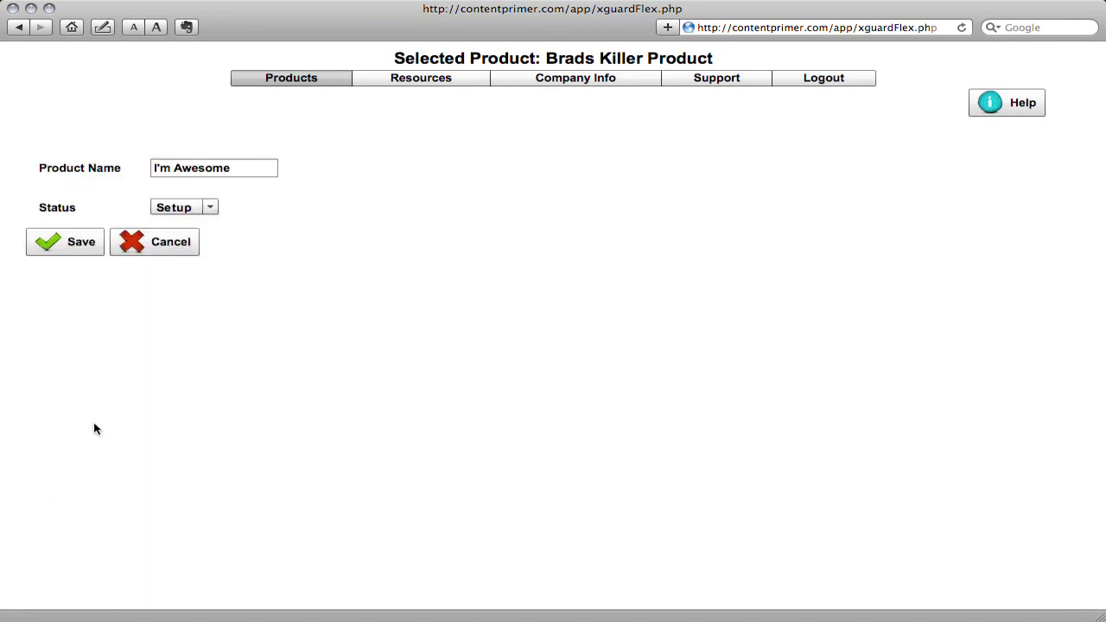
click(238, 166)
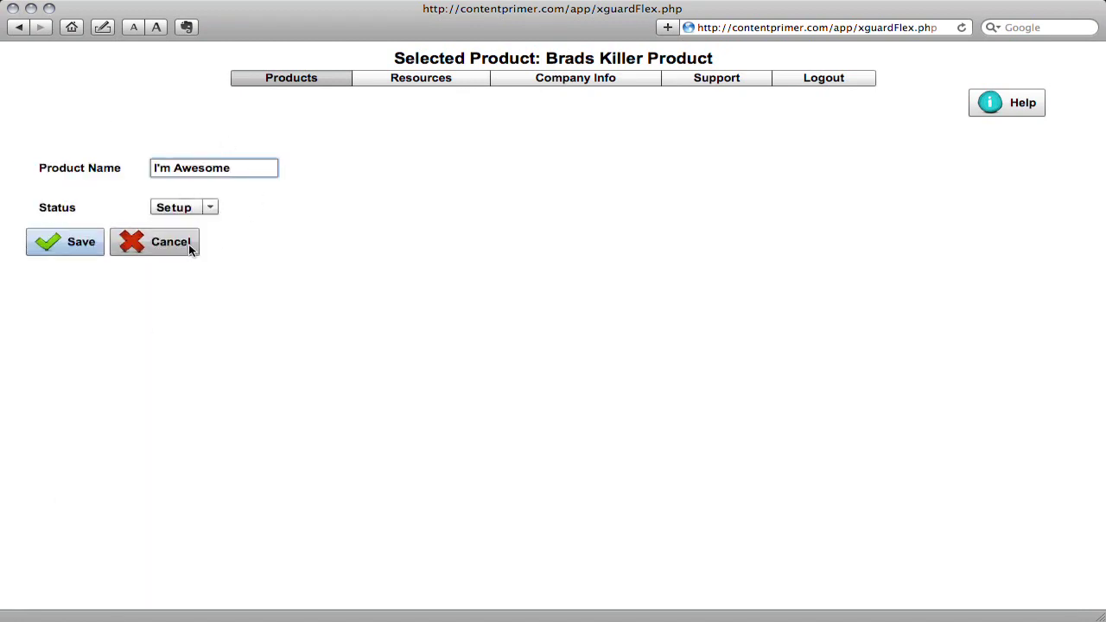
click(73, 242)
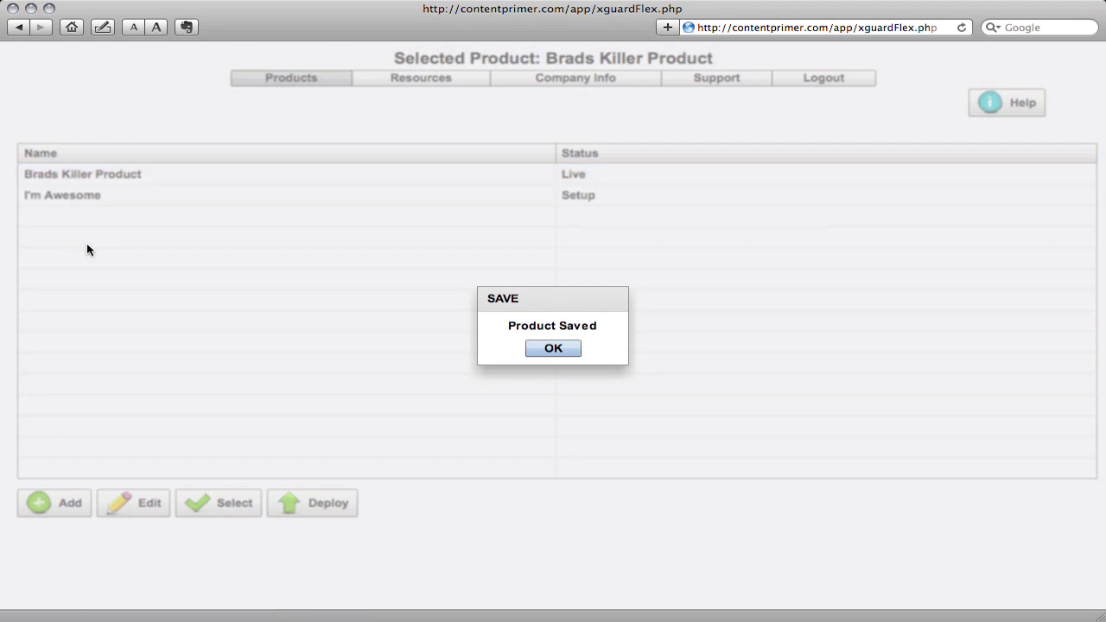
click(552, 348)
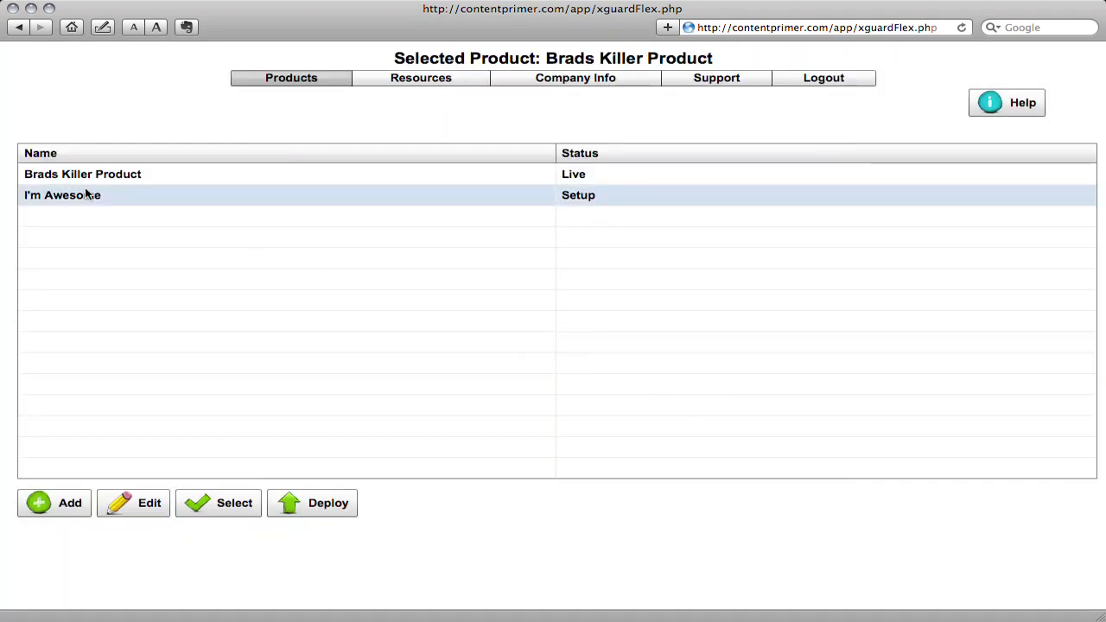
Step: Highlight Brads Killer Product in the product list and review its Introduction and Mind Map resources
click(340, 204)
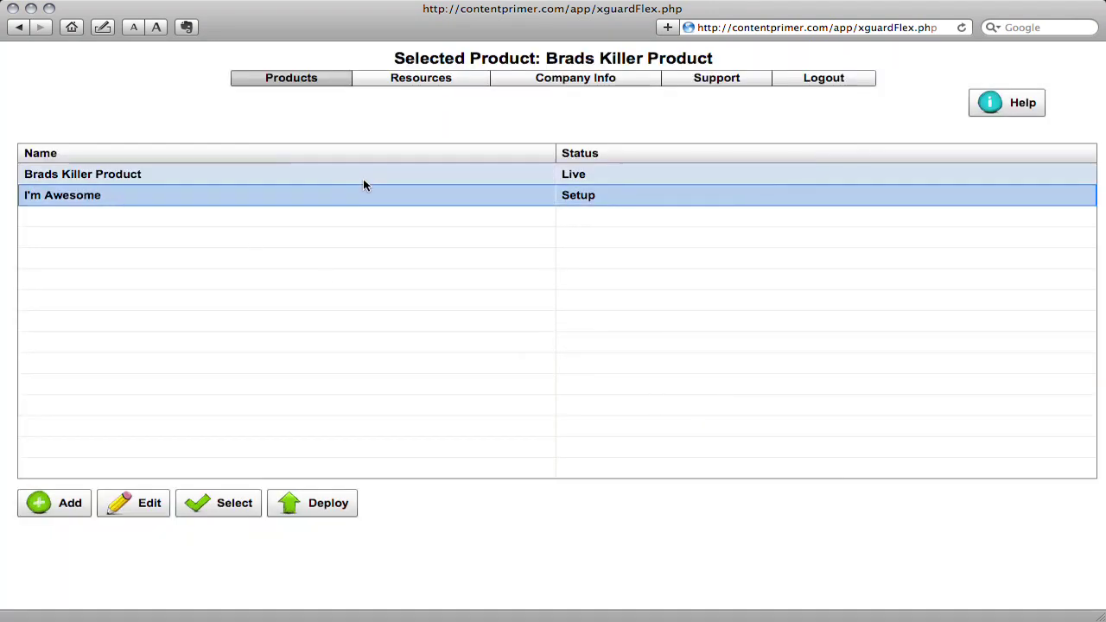
click(210, 176)
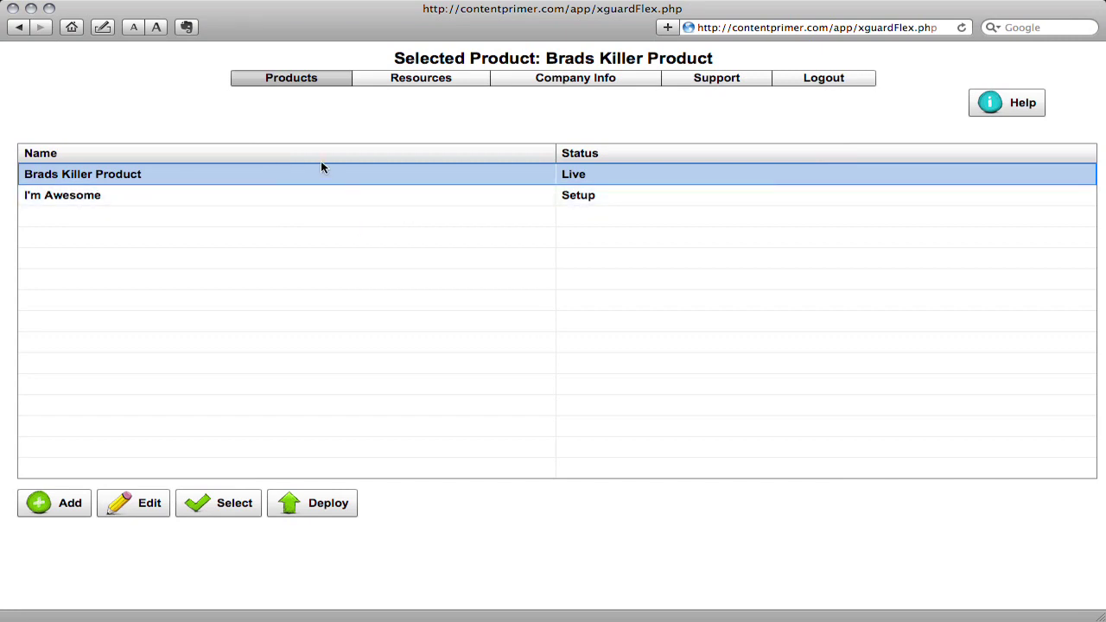
click(388, 77)
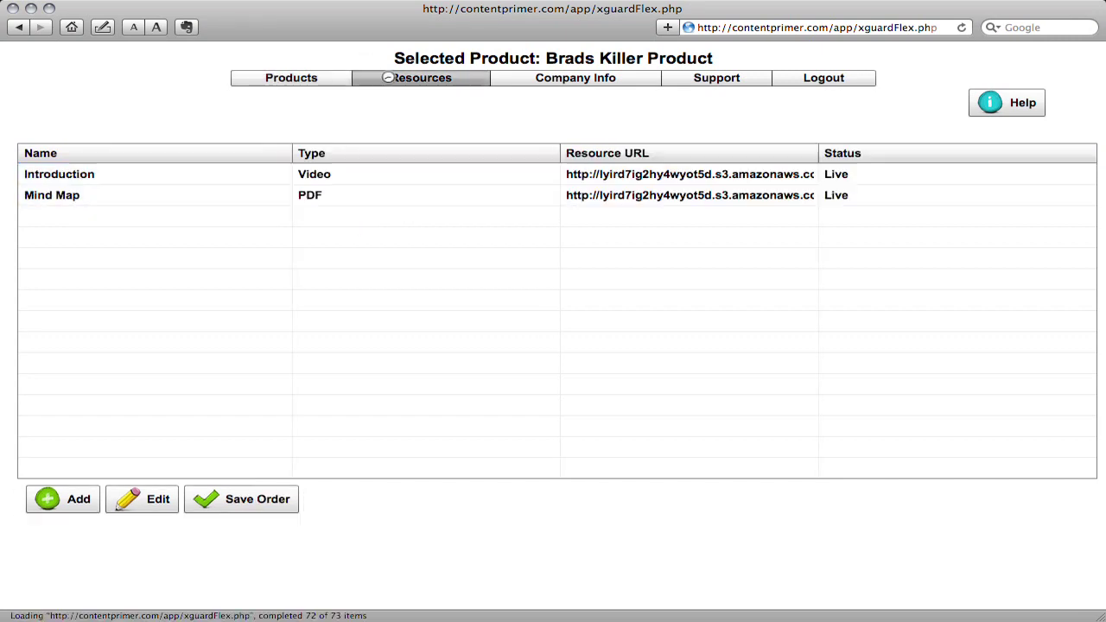
click(116, 172)
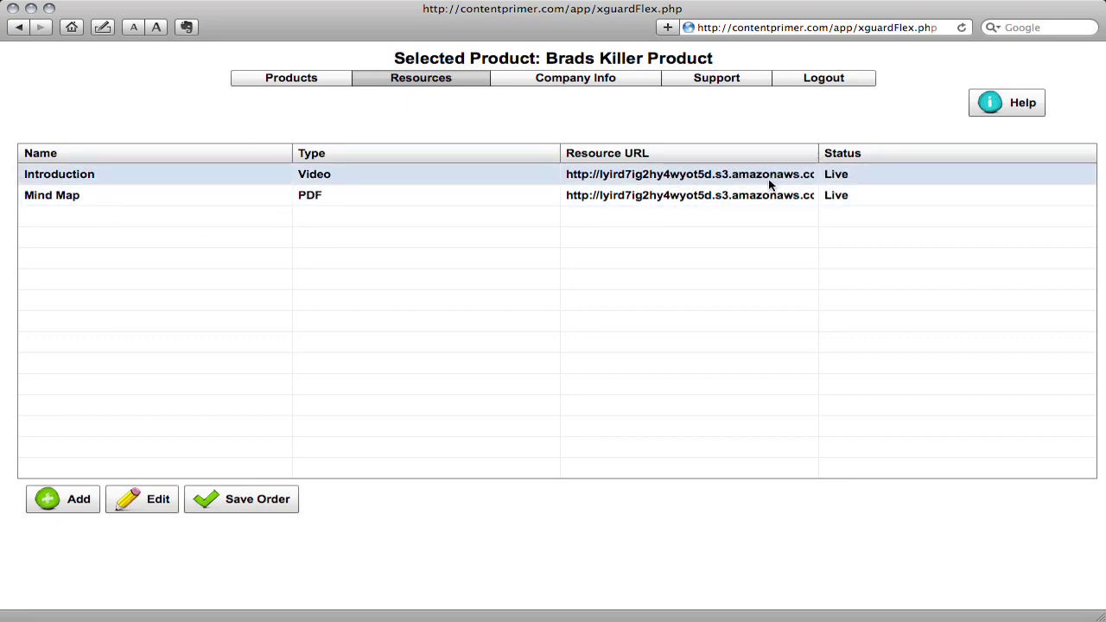
click(360, 198)
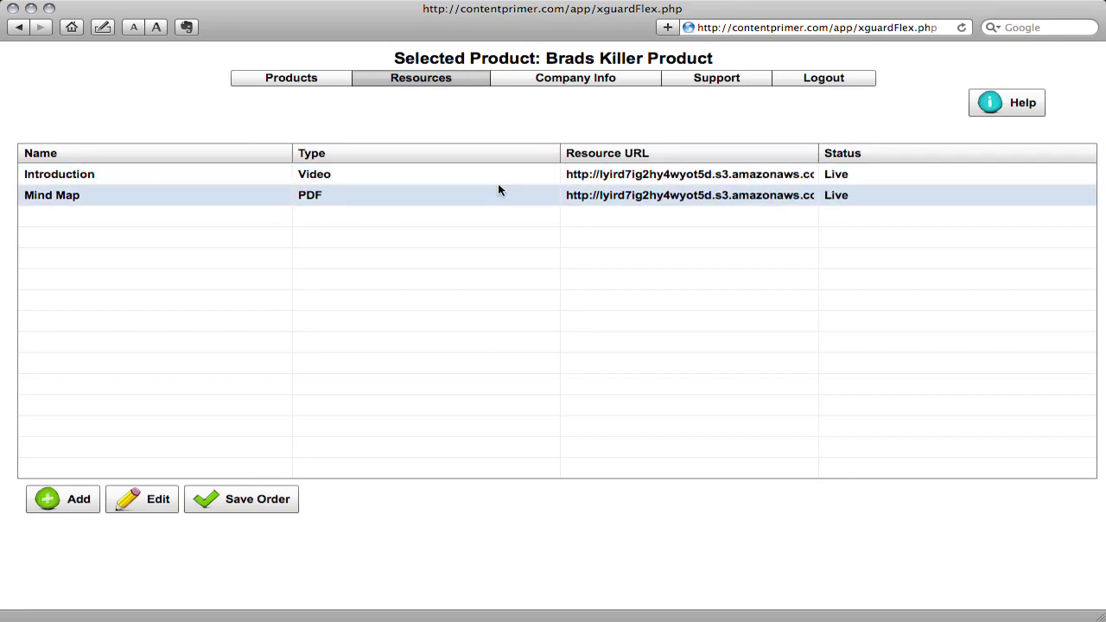
Step: Examine the available type options in the new-resource form and leave it without adding a resource
click(64, 500)
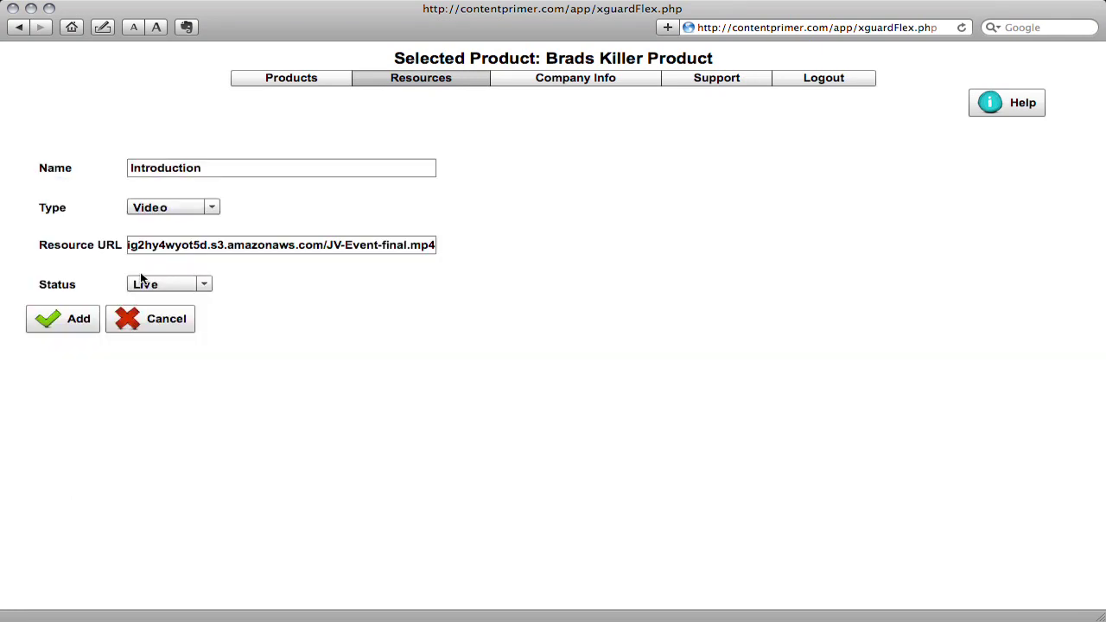
click(197, 208)
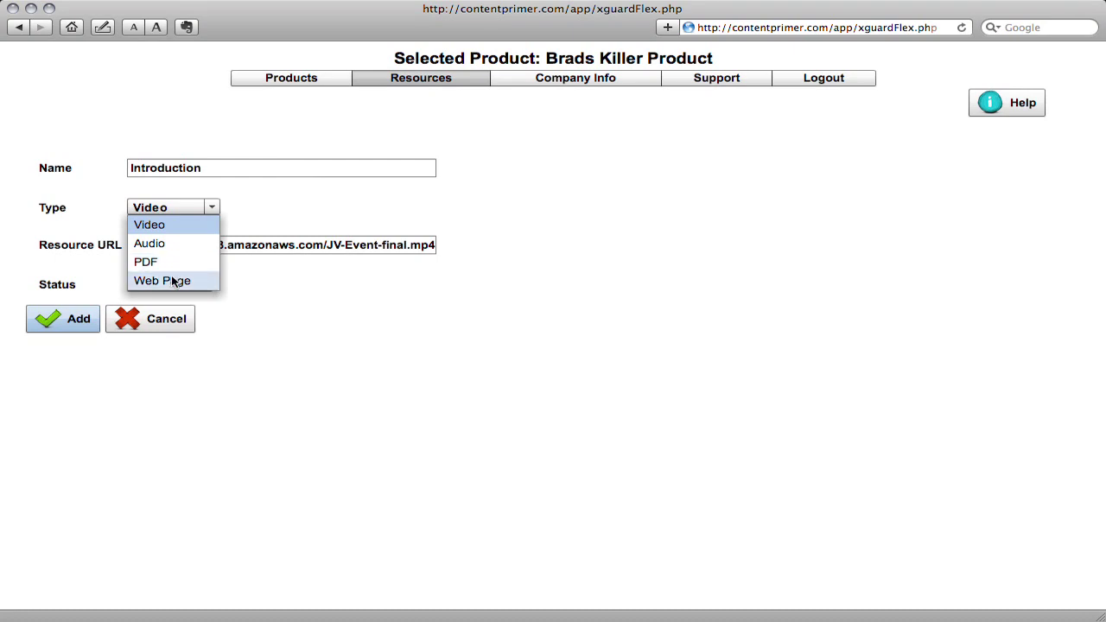
click(150, 335)
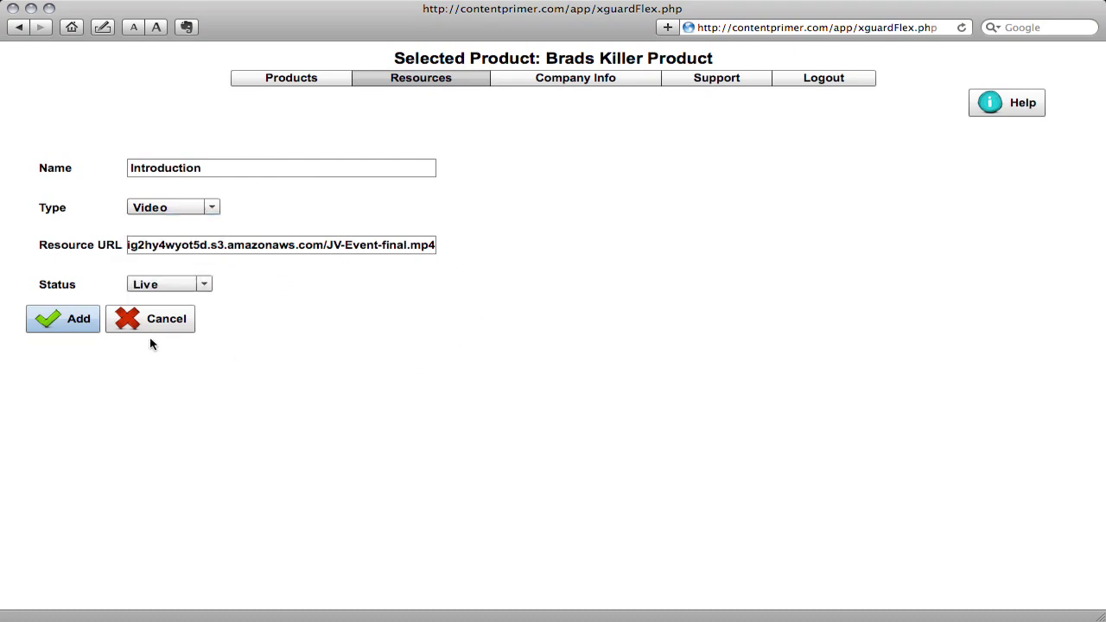
click(152, 319)
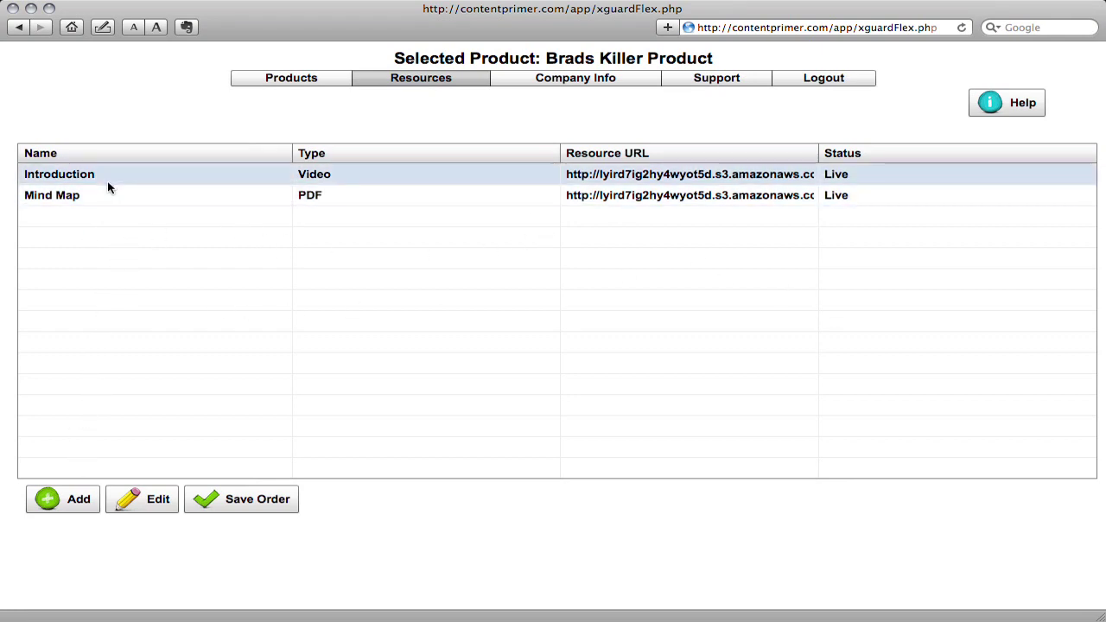
Step: Reorder the resources by moving Mind Map up and back below Introduction, and save the order
click(87, 195)
drag(75, 198, 72, 171)
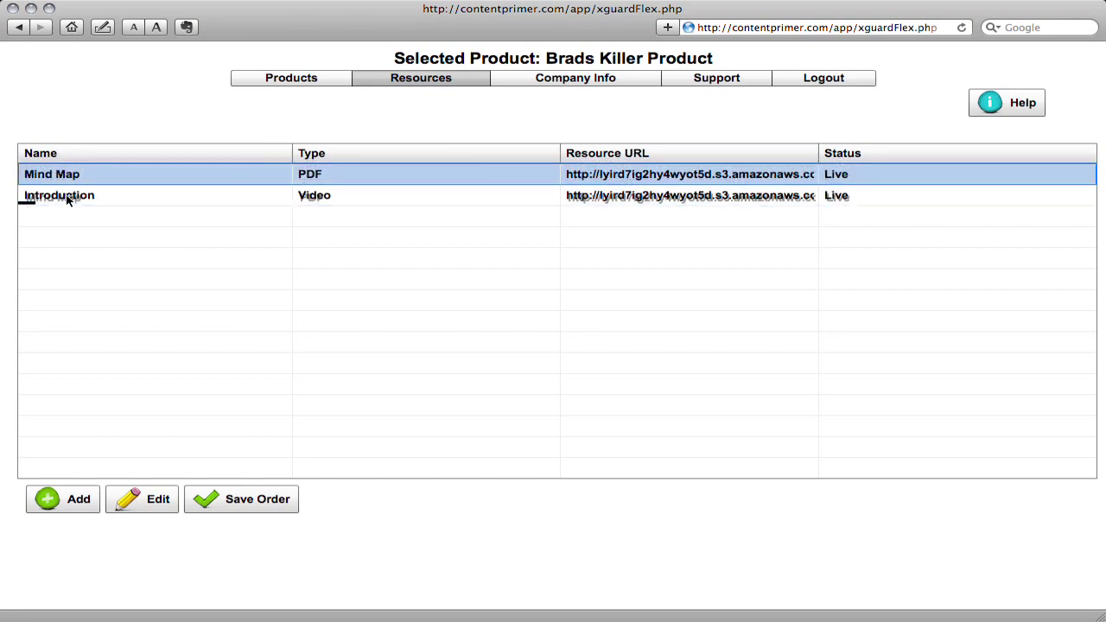
drag(67, 200, 64, 205)
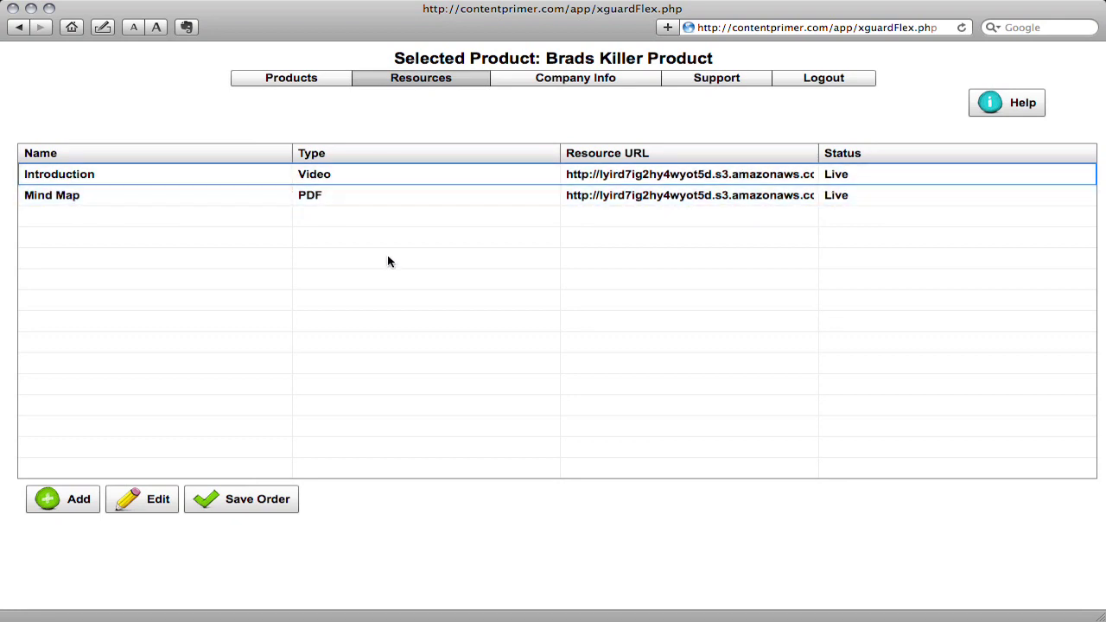
click(240, 503)
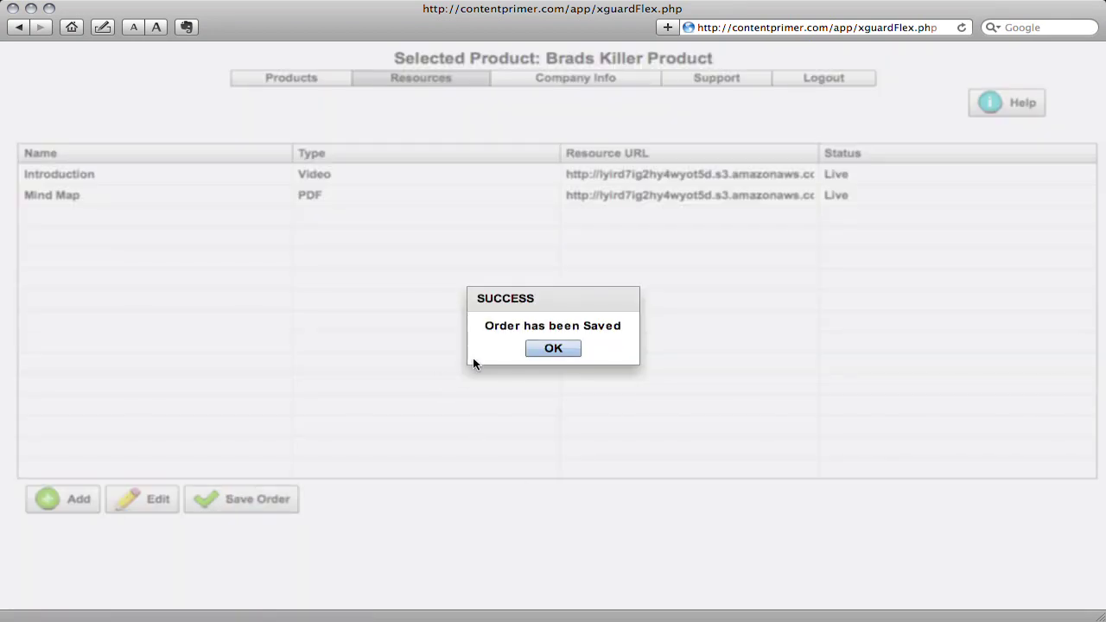
click(551, 346)
Step: View the deployment links of Brads Killer Product, examining its IPN forwarding and key generation URLs, and close them
click(262, 76)
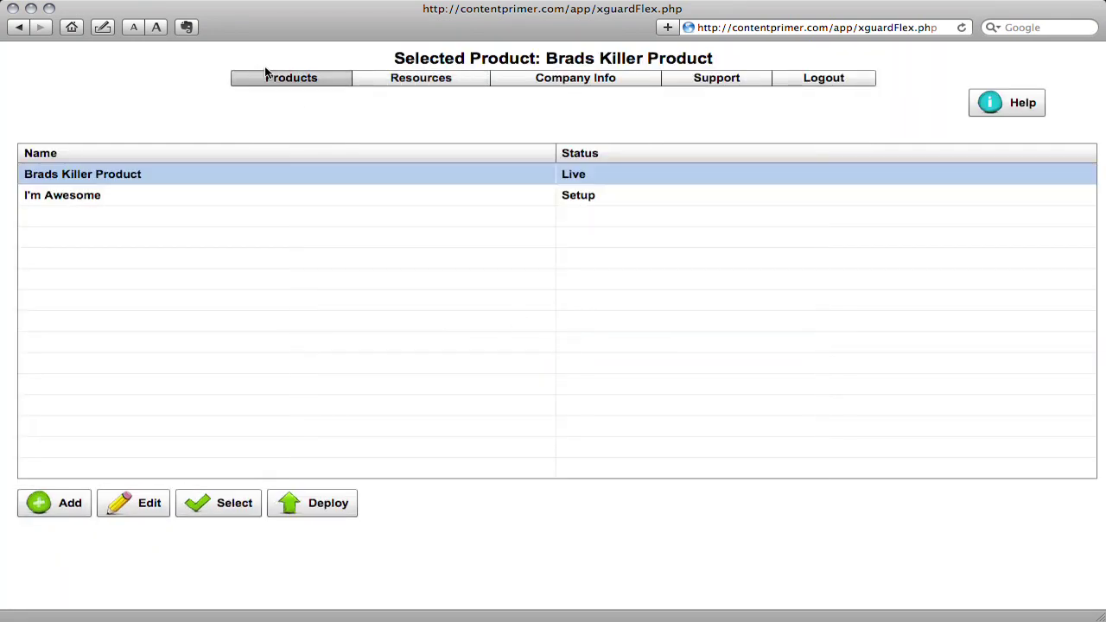
click(316, 509)
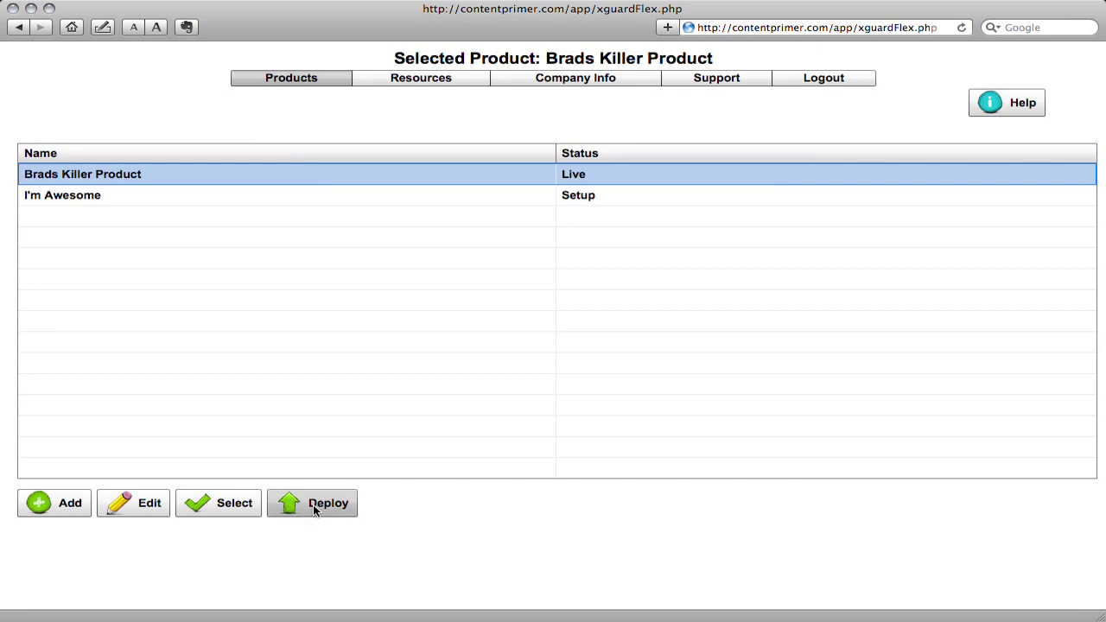
click(315, 505)
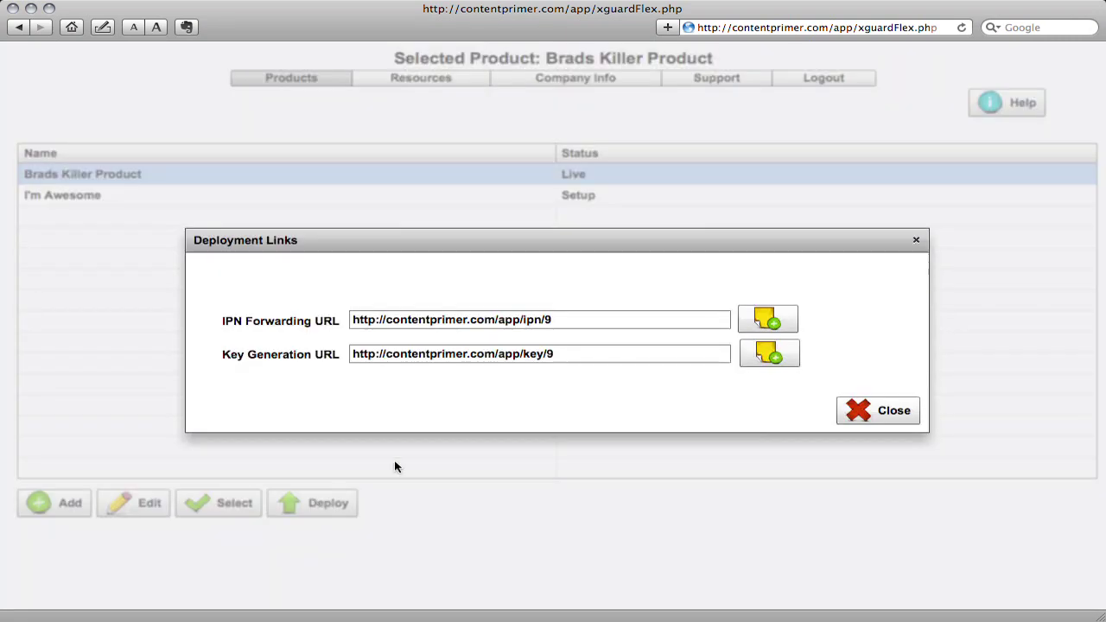
drag(595, 320, 372, 322)
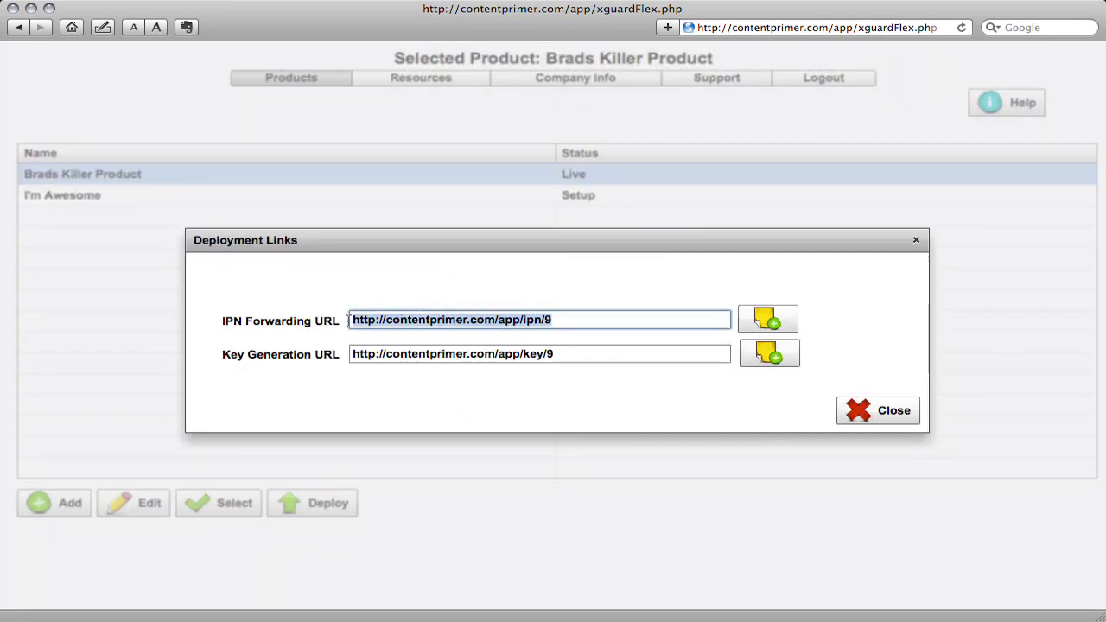
drag(572, 354, 350, 359)
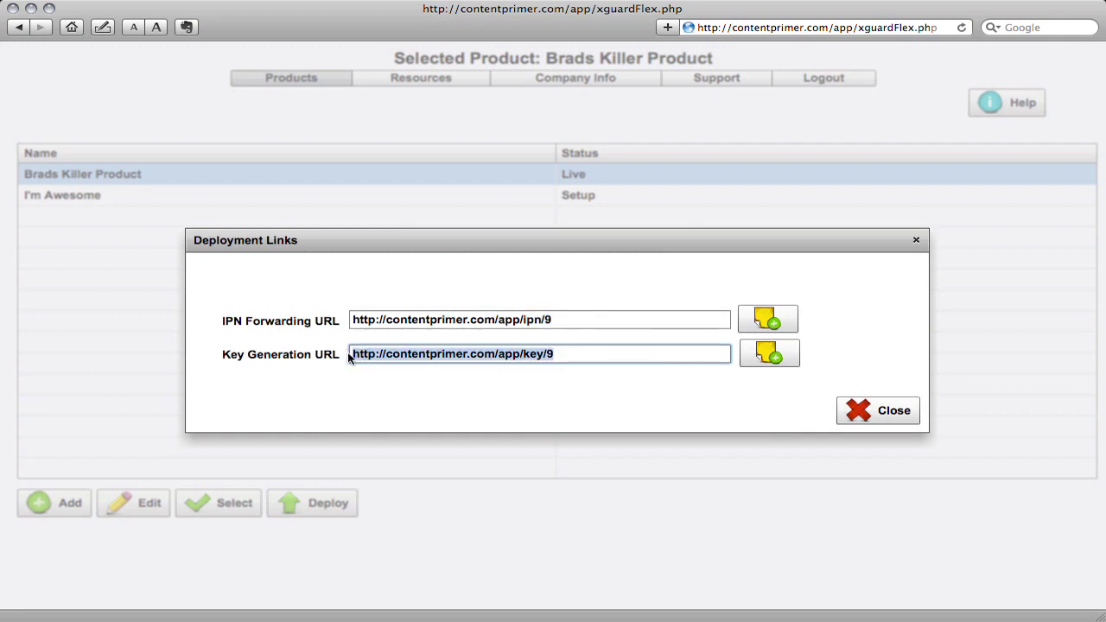
click(564, 319)
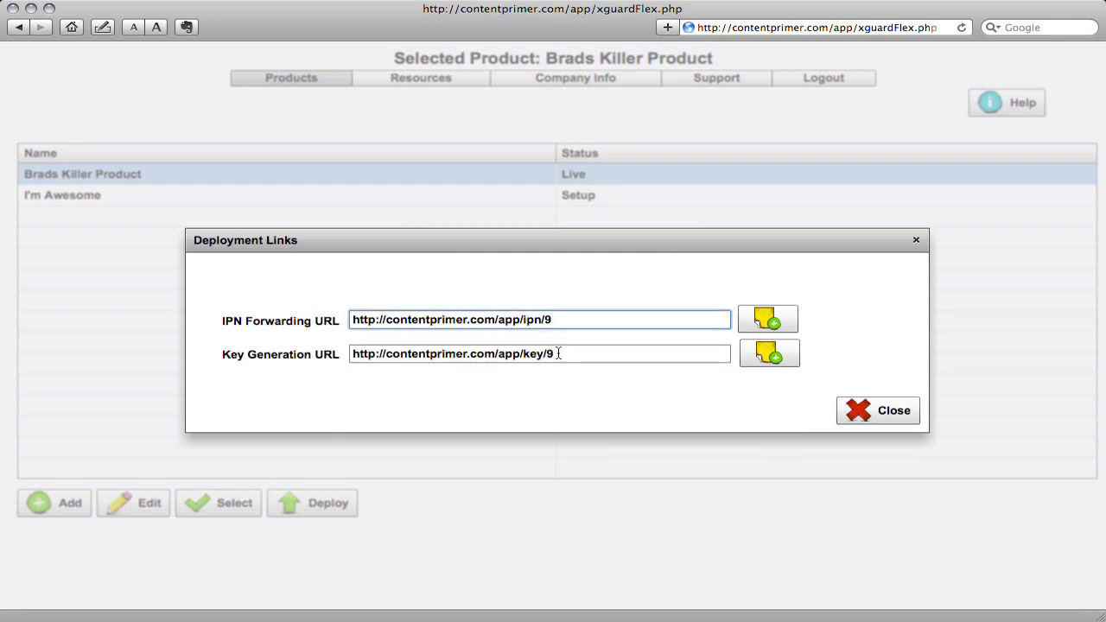
click(558, 353)
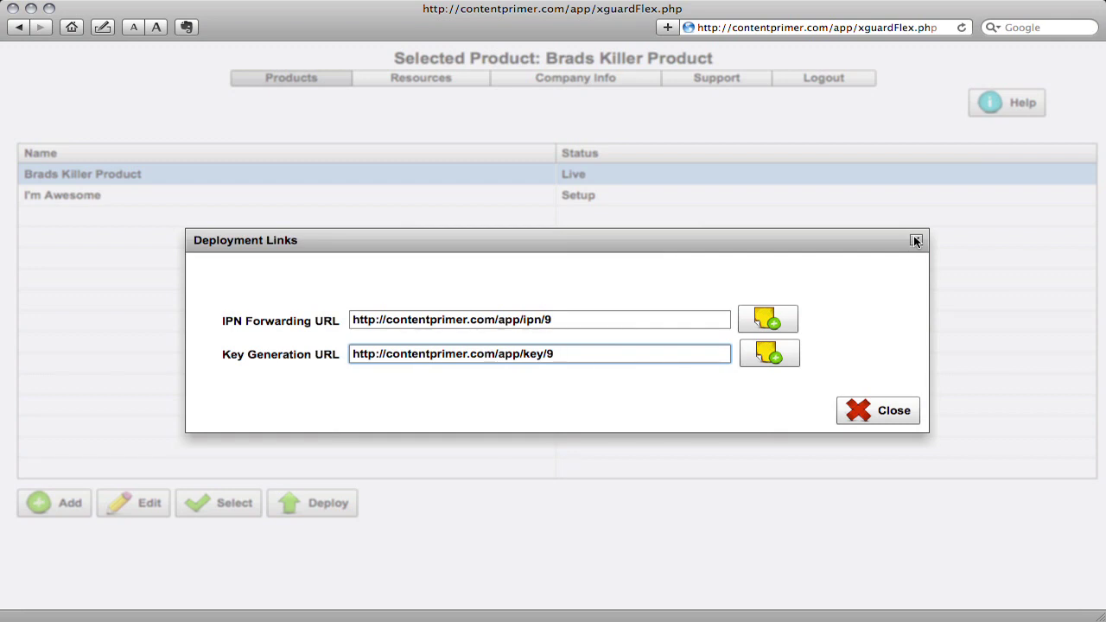
click(869, 418)
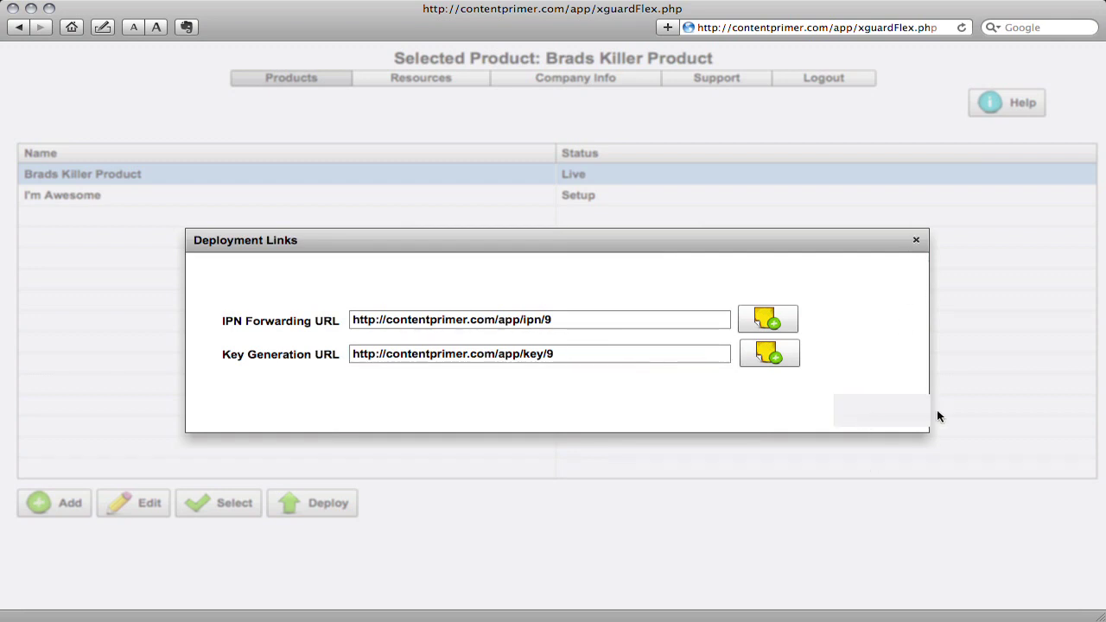
Step: Switch to the ContentPrimer desktop viewer and examine the Mind Map PDF and its printing options
click(30, 12)
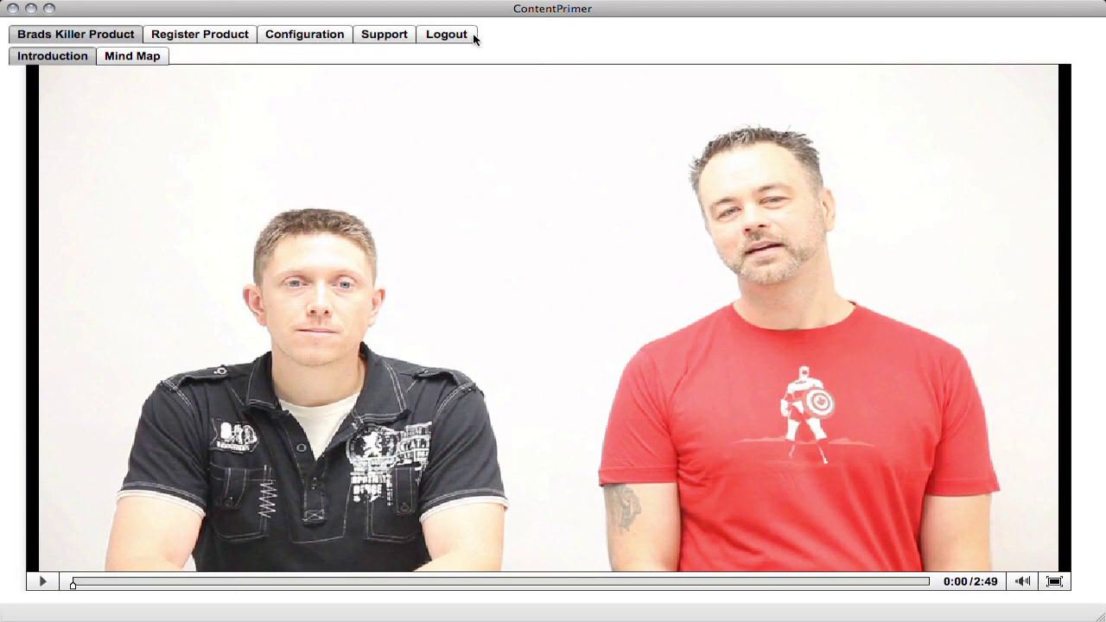
click(138, 57)
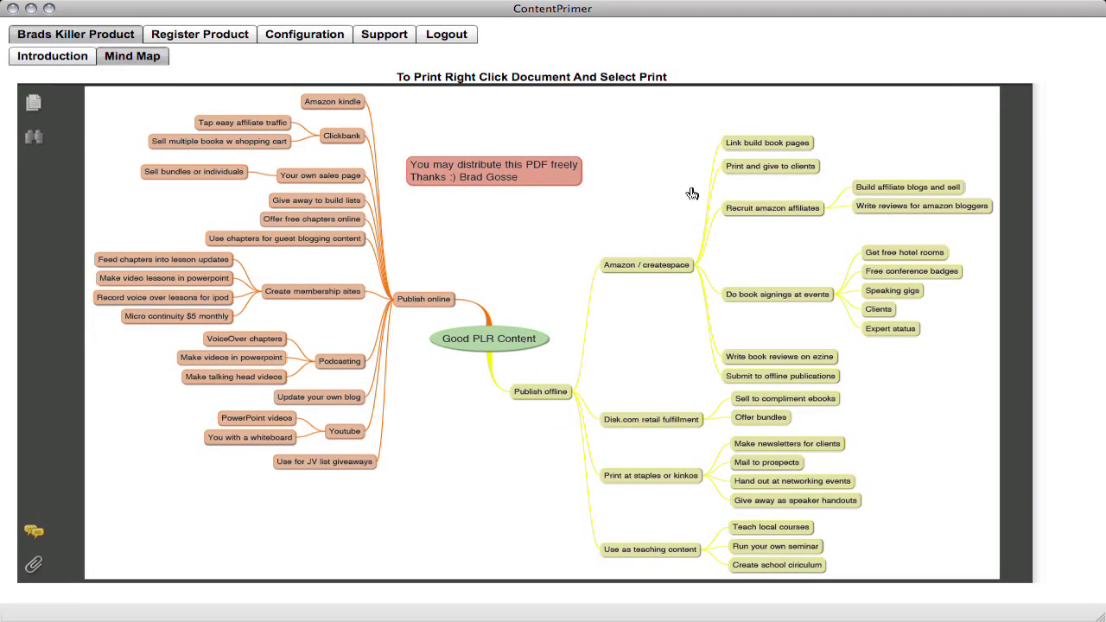
right_click(457, 224)
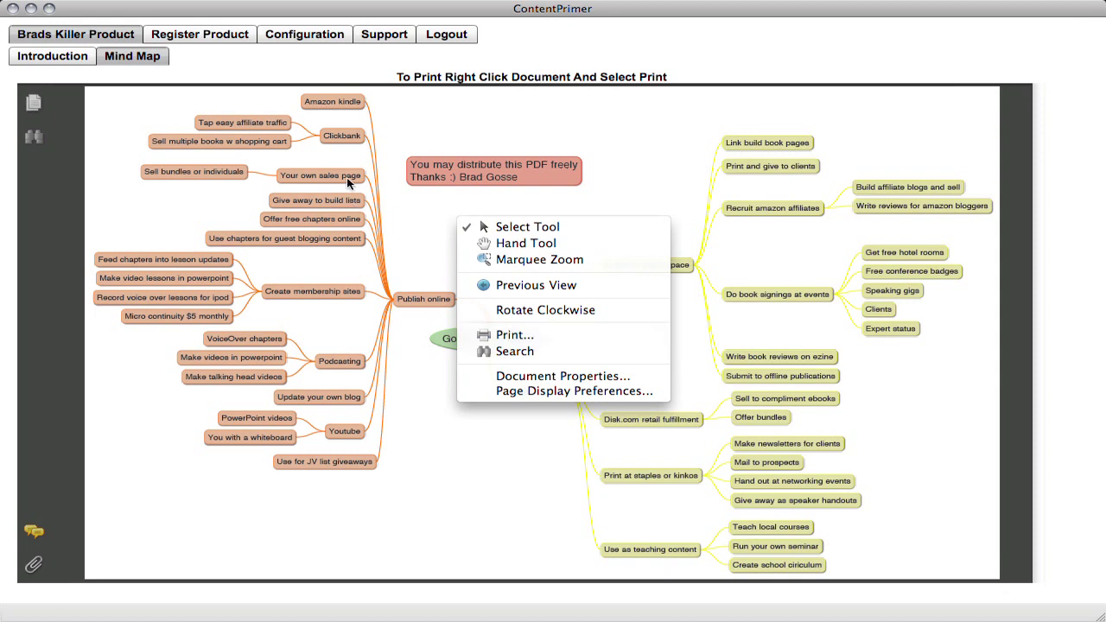
click(503, 117)
right_click(451, 221)
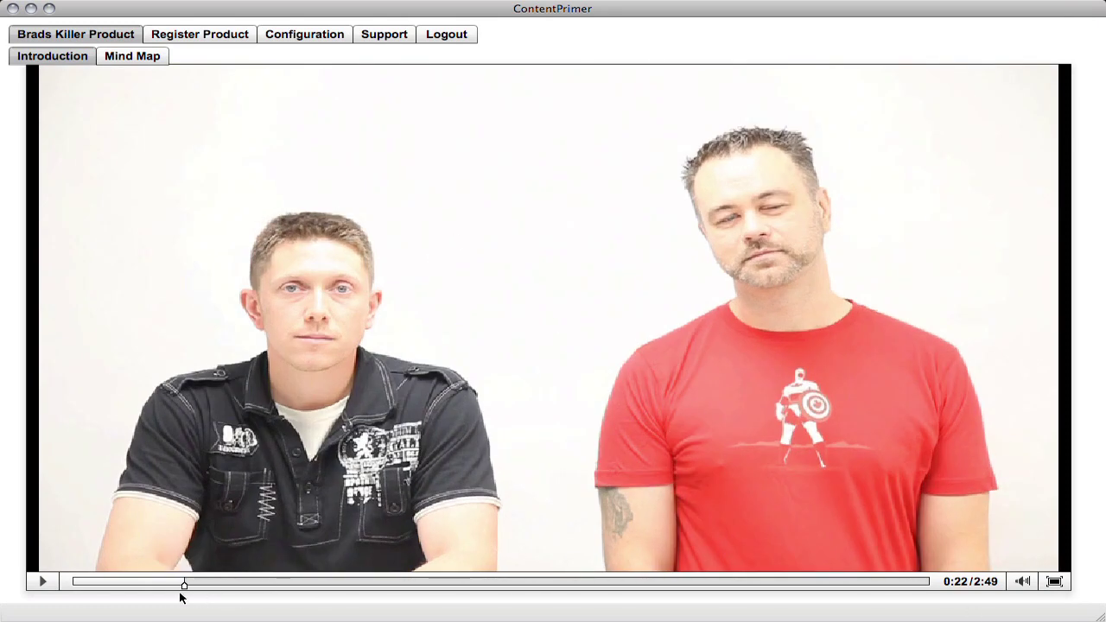
Step: Scrub the Introduction video back toward its beginning
drag(184, 588, 113, 584)
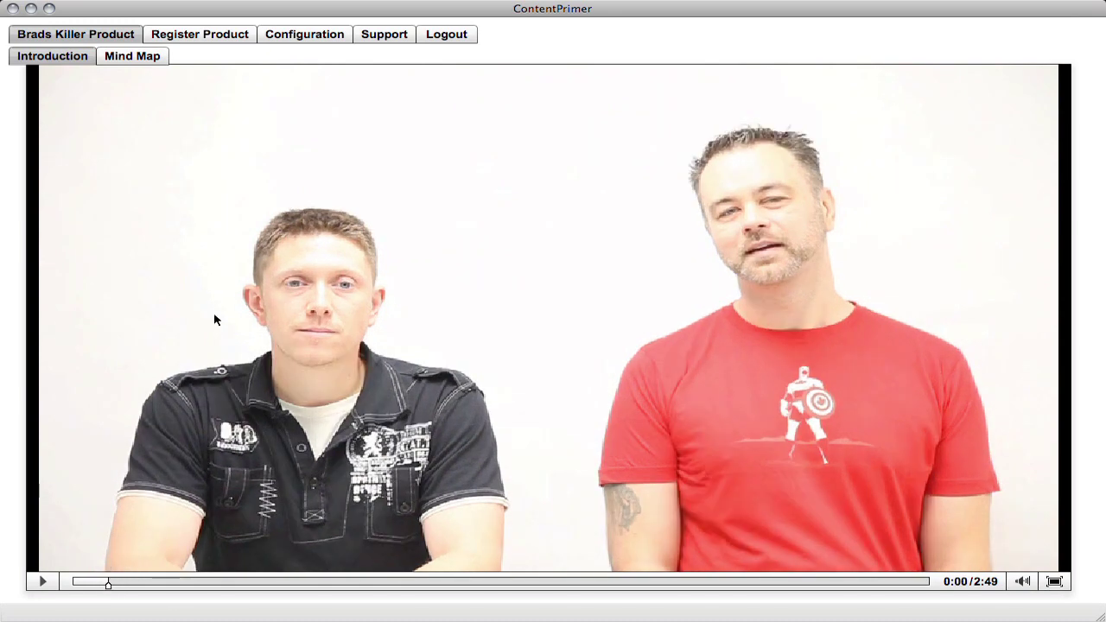